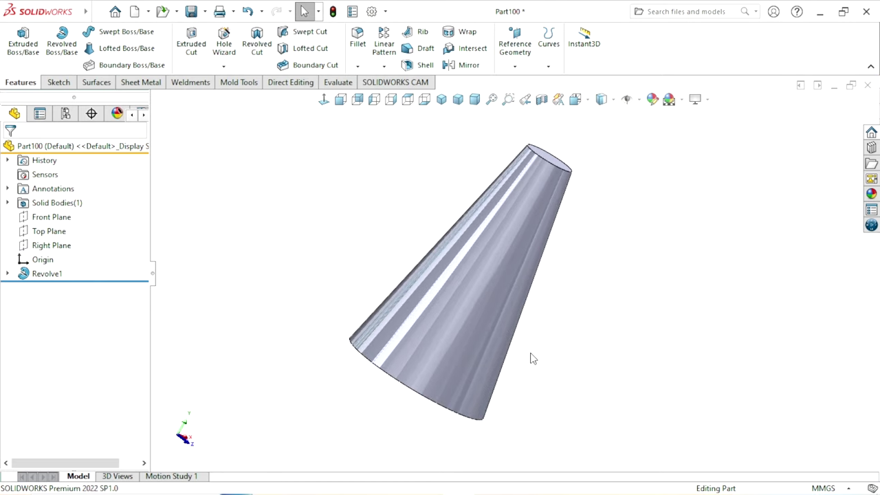
Sketch on the cone's wide circular end face and convert its edge into a circle
mouse_move(571, 337)
middle_mouse_down()
mouse_move(461, 222)
mouse_move(501, 314)
middle_mouse_up()
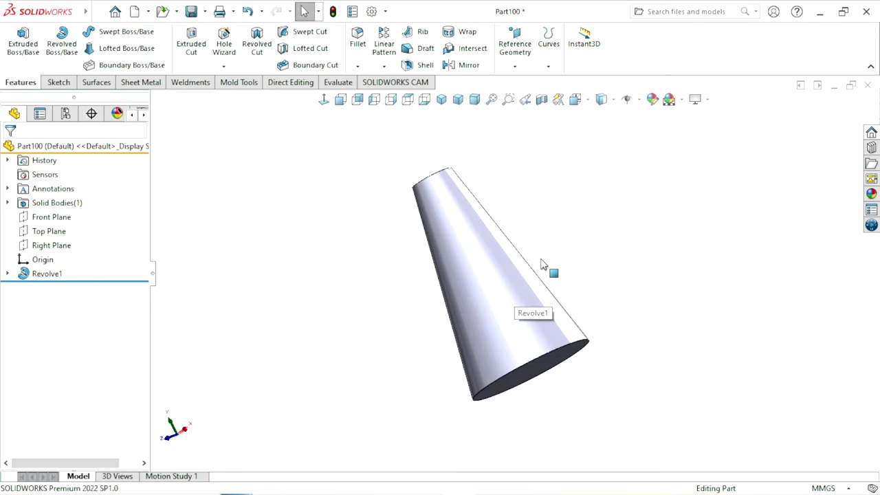
mouse_move(614, 318)
middle_mouse_down()
mouse_move(505, 288)
mouse_move(499, 320)
middle_mouse_up()
mouse_move(553, 338)
middle_mouse_down()
mouse_move(570, 339)
mouse_move(563, 387)
mouse_move(549, 315)
middle_mouse_up()
mouse_move(520, 262)
middle_mouse_down()
mouse_move(506, 350)
mouse_move(524, 330)
middle_mouse_up()
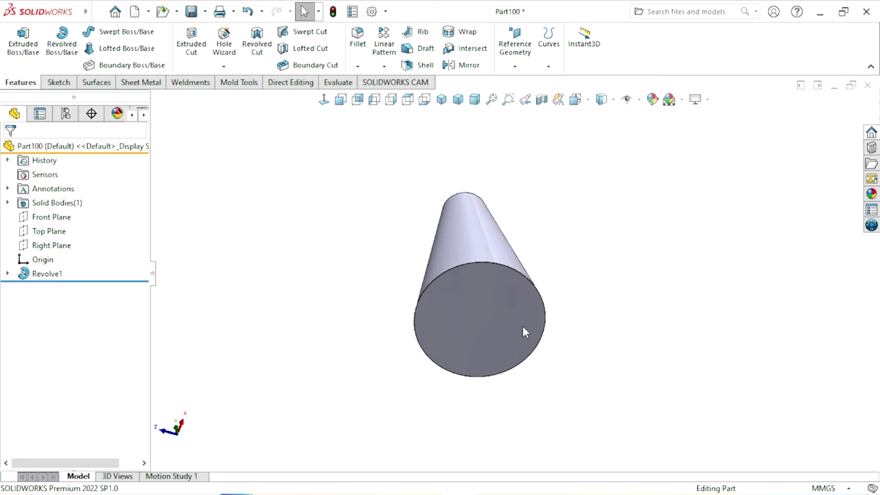
left_click(492, 343)
left_click(550, 308)
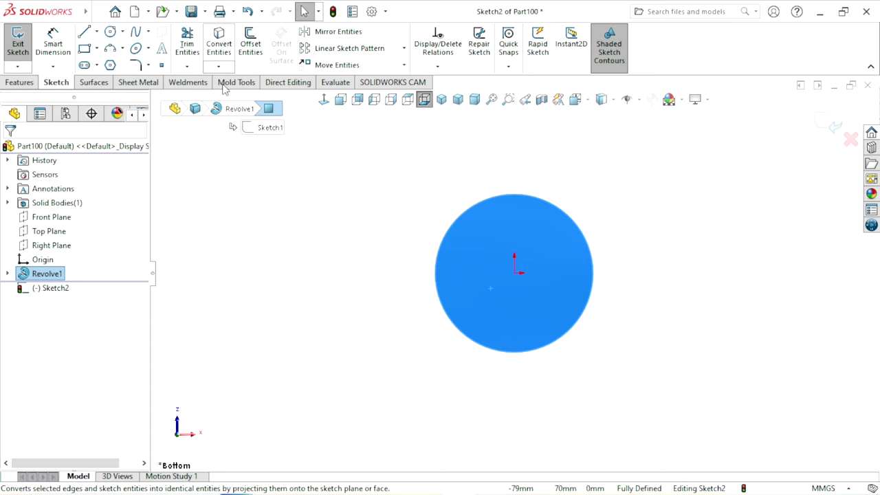
left_click(218, 45)
mouse_move(402, 241)
middle_mouse_down()
mouse_move(458, 324)
mouse_move(583, 314)
middle_mouse_up()
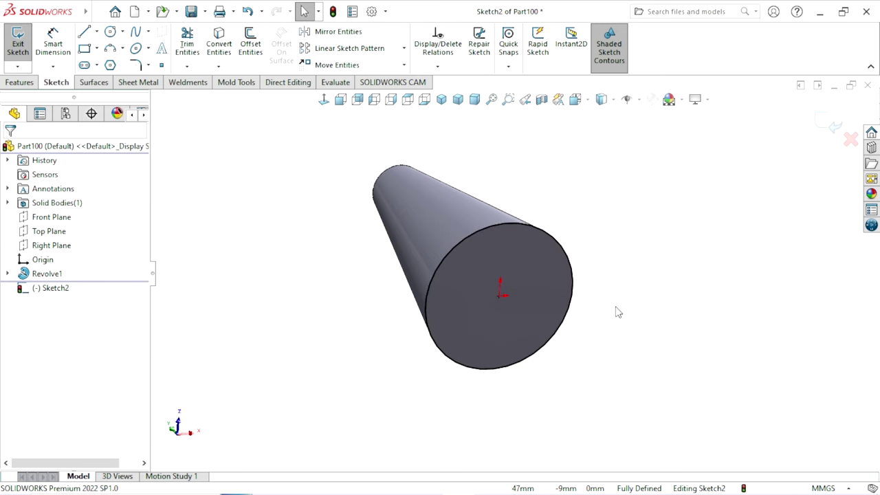
left_click(20, 82)
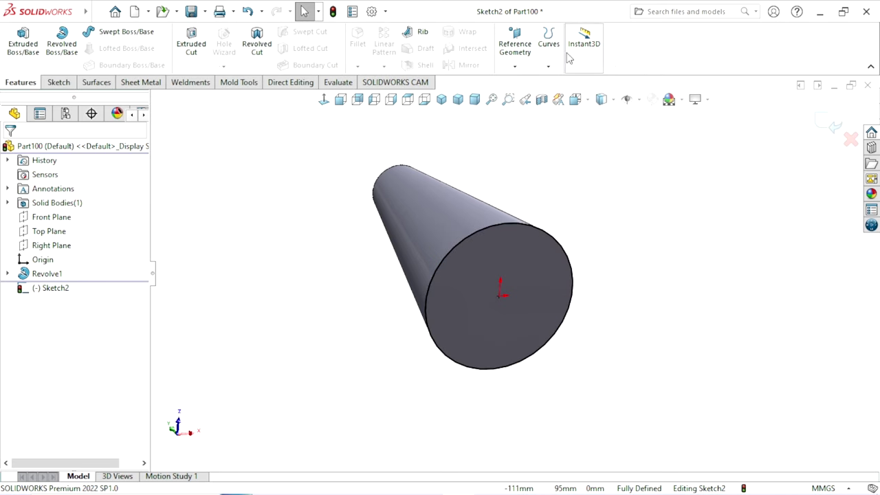
Start a Helix and Spiral on the circle, defined by Pitch and Revolution with Variable pitch
left_click(549, 71)
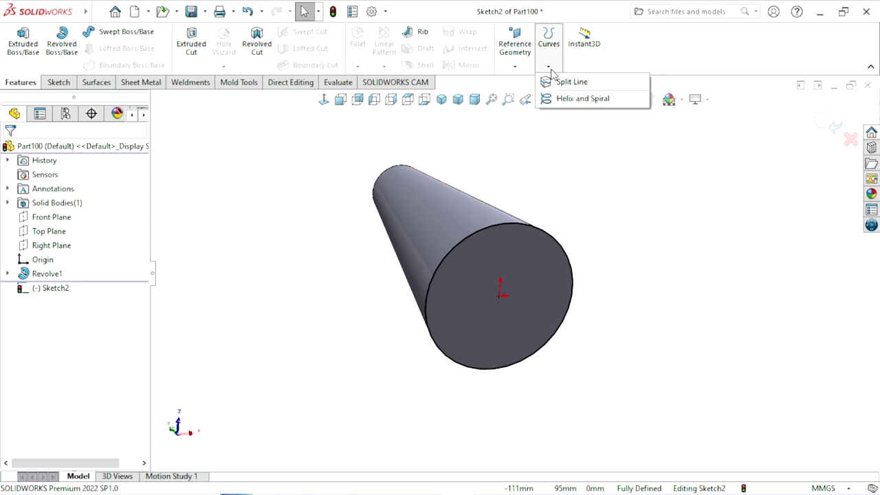
left_click(595, 100)
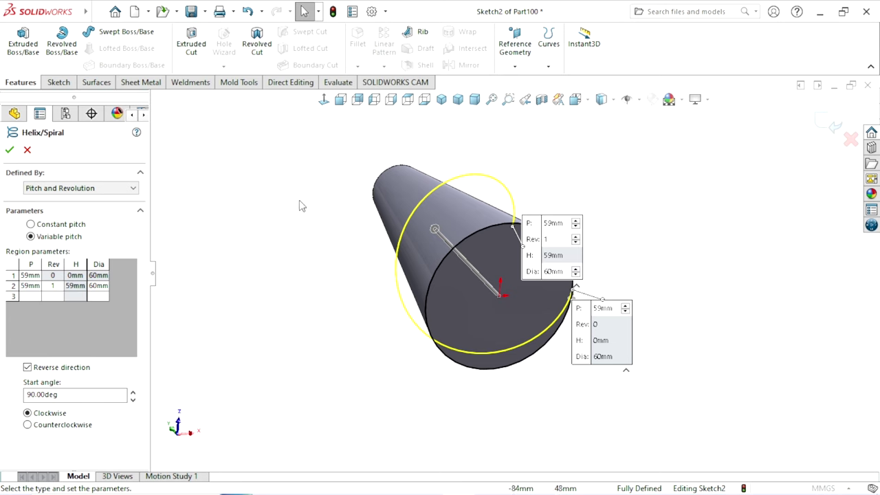
left_click(55, 224)
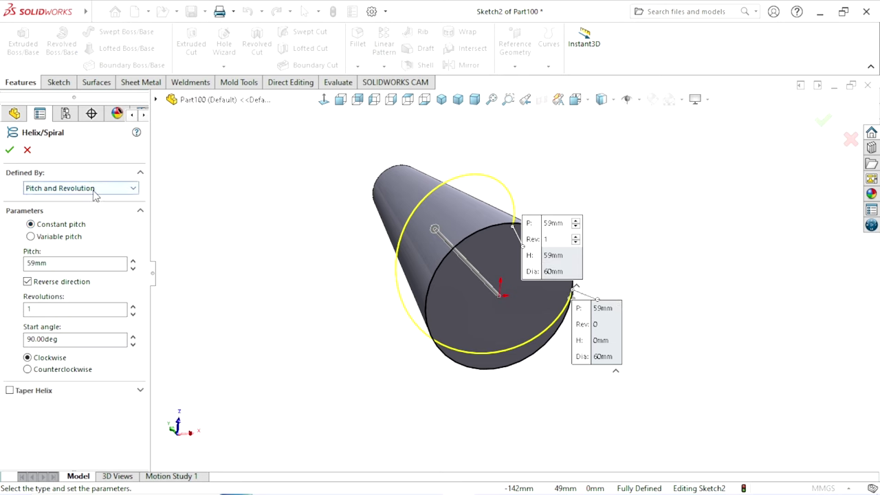
left_click(95, 195)
left_click(86, 199)
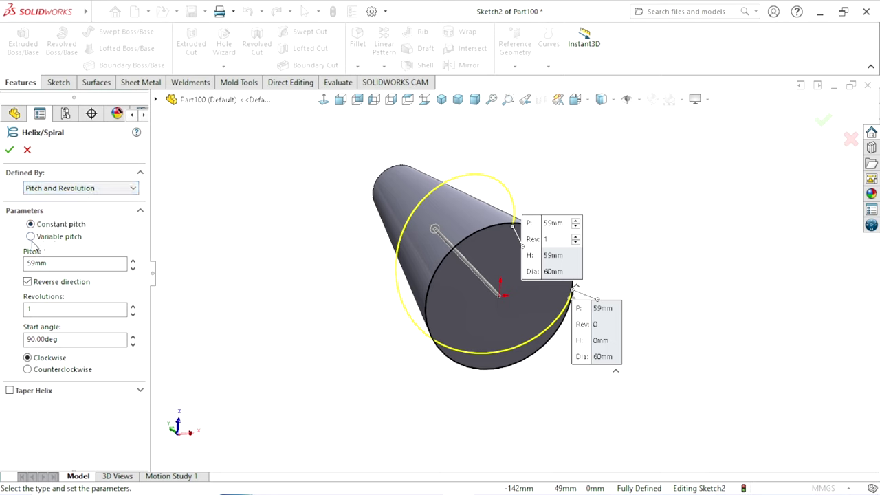
left_click(31, 237)
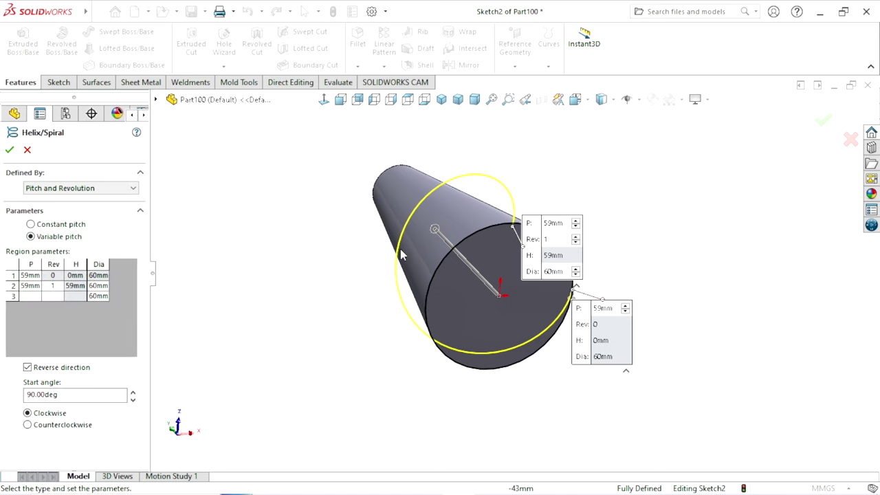
middle_click_drag(402, 256, 501, 261)
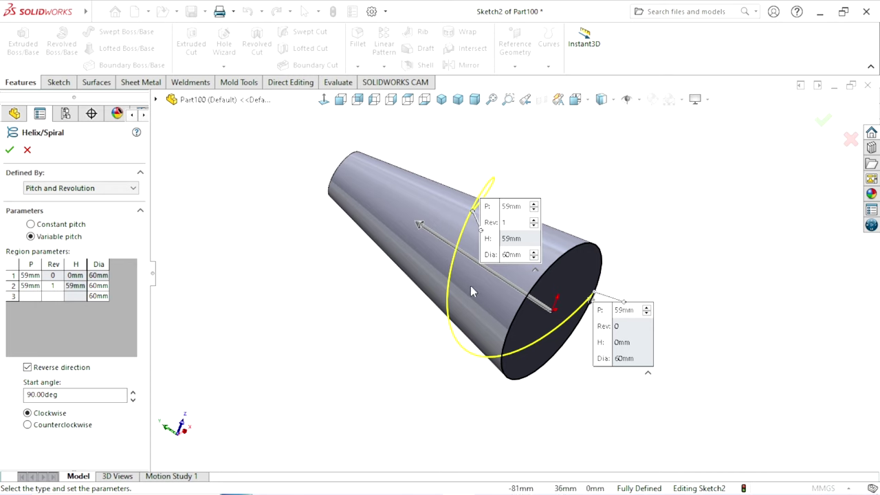
middle_click_drag(496, 292, 512, 296)
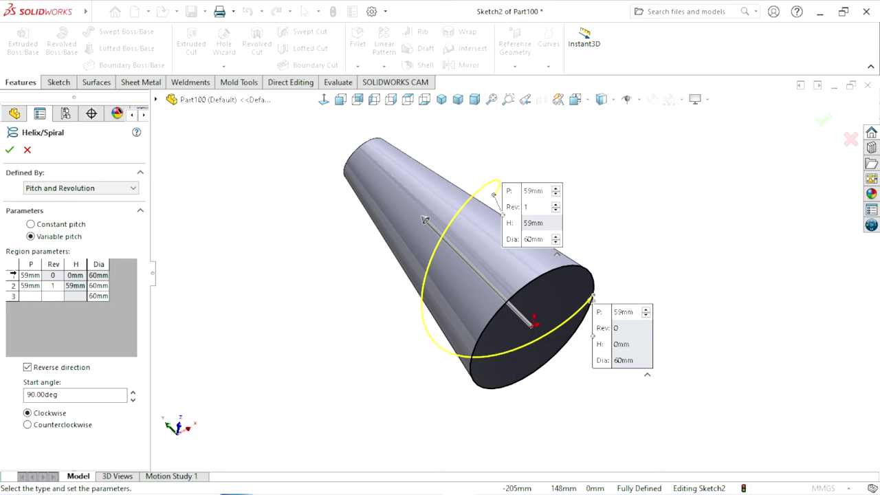
Set the pitch of both helix regions to 4mm
left_click(30, 275)
type("4")
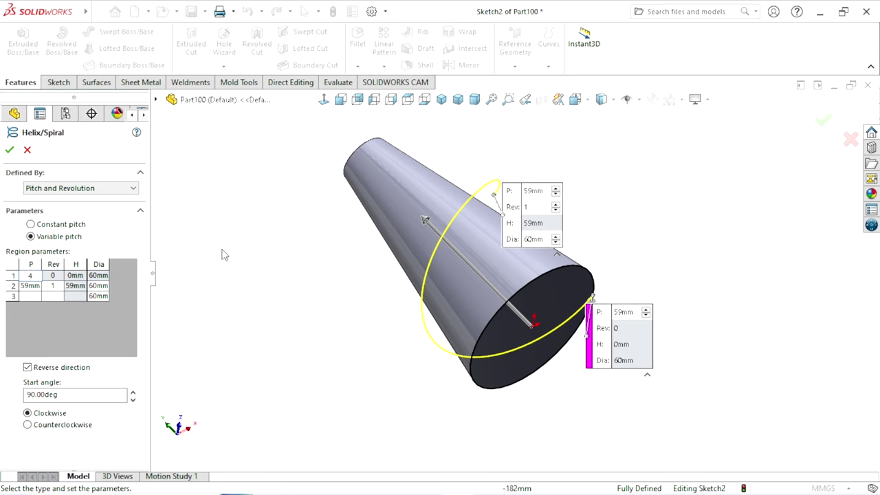
key("Return")
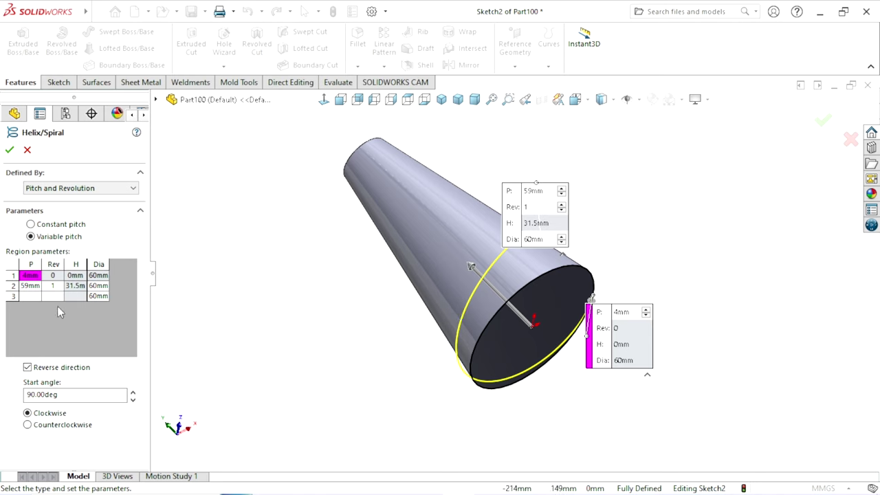
left_click(56, 277)
left_click(28, 288)
type("4")
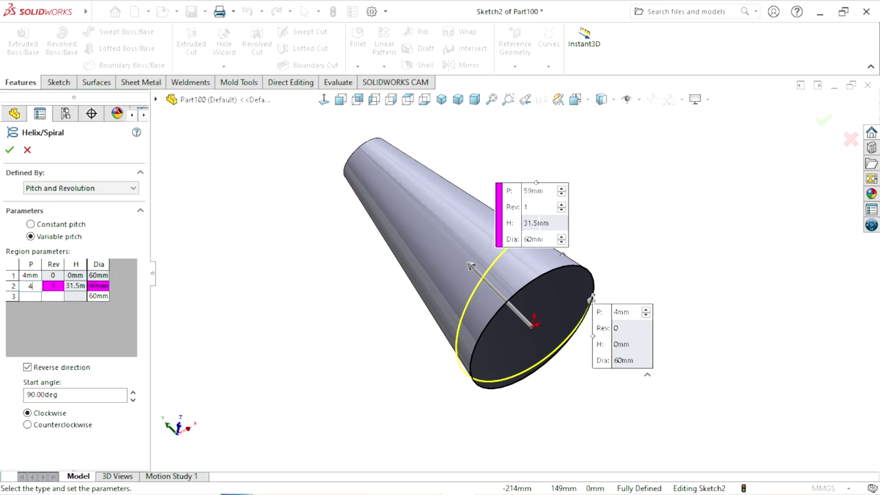
left_click(232, 277)
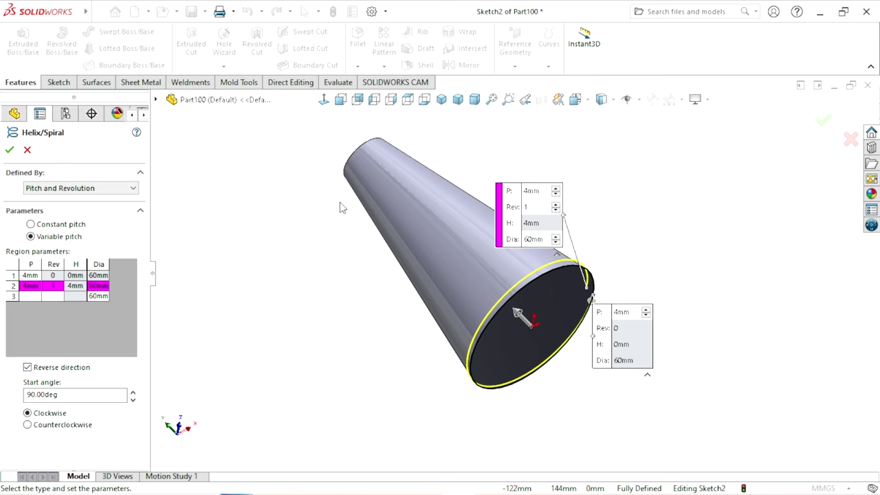
Give region 2 25.1 revolutions, reaching a height of 100.4mm
double_click(55, 286)
type("25.5")
key("Return")
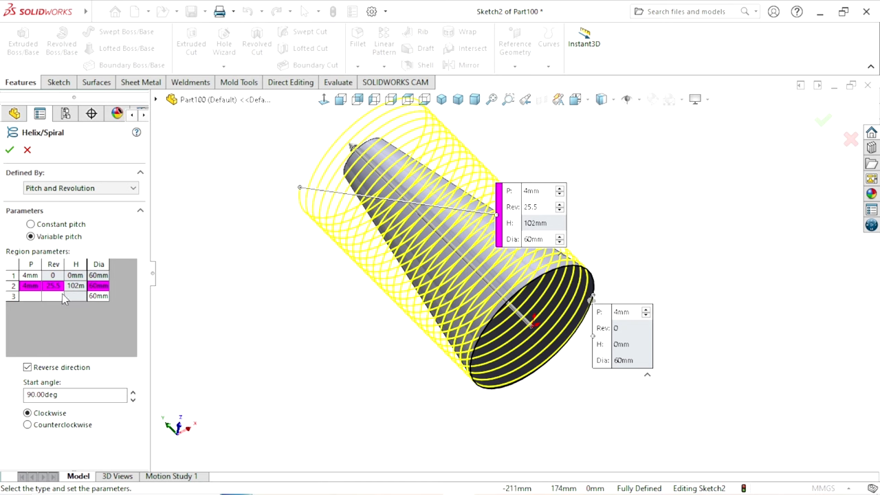
double_click(55, 286)
type("25.1")
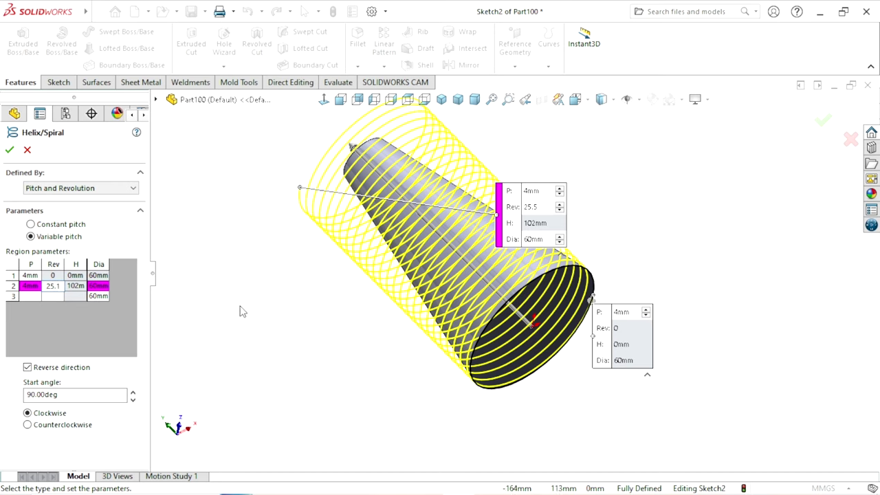
key("Return")
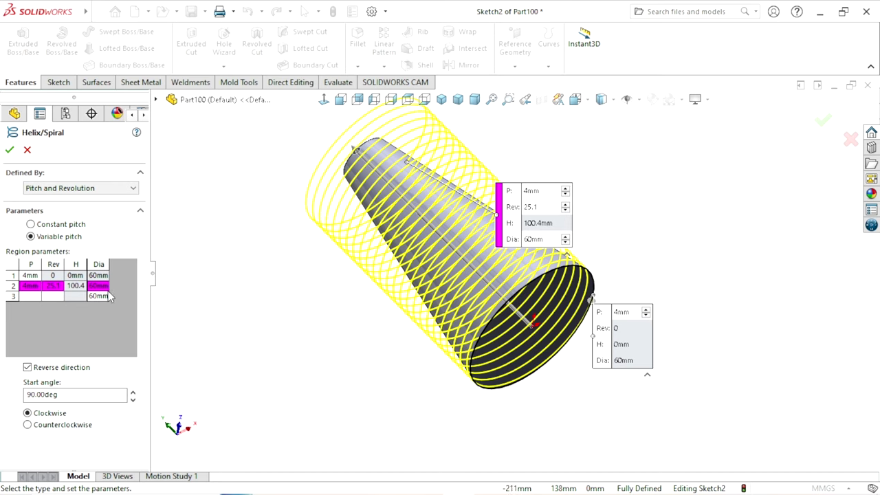
double_click(100, 287)
type("20")
Taper region 2 to a 20mm diameter, keep the 90° start angle, and create Helix/Spiral1
left_click(221, 305)
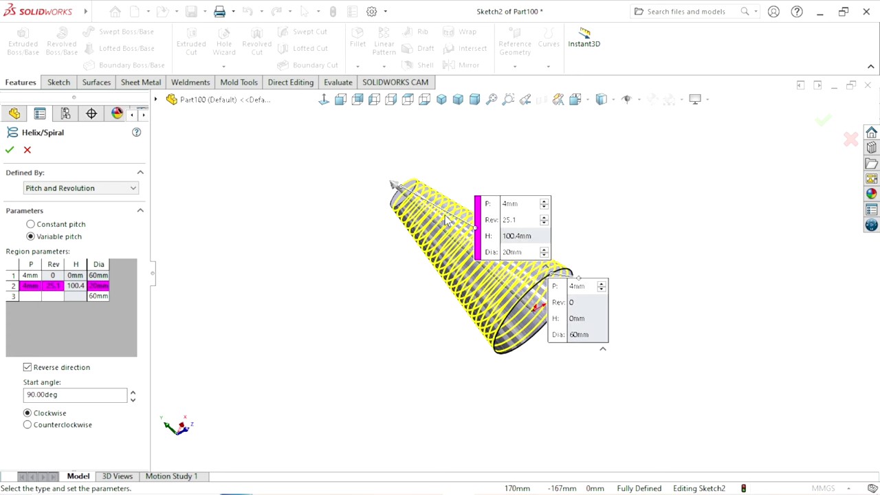
scroll(588, 351, "down", 5)
scroll(665, 427, "up", 5)
middle_click_drag(666, 427, 565, 342)
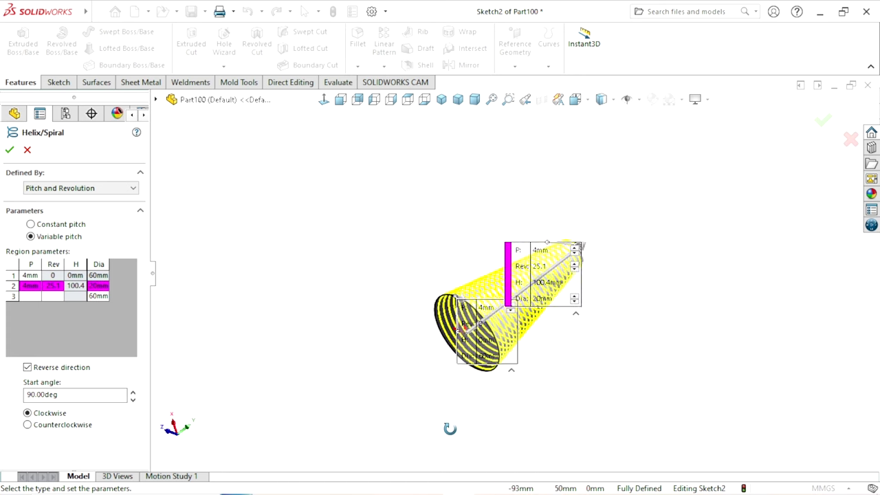
left_click_drag(501, 227, 547, 146)
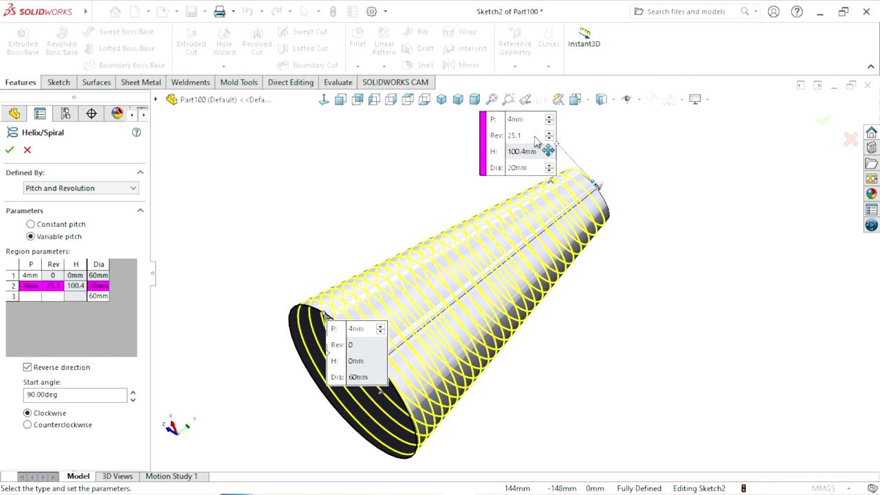
mouse_move(548, 146)
middle_mouse_down()
mouse_move(535, 373)
mouse_move(507, 311)
middle_mouse_up()
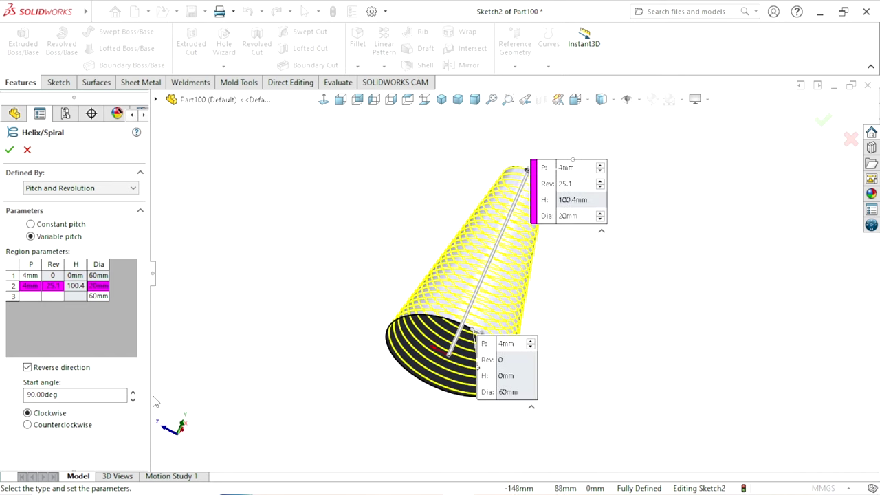
left_click_drag(59, 394, 22, 394)
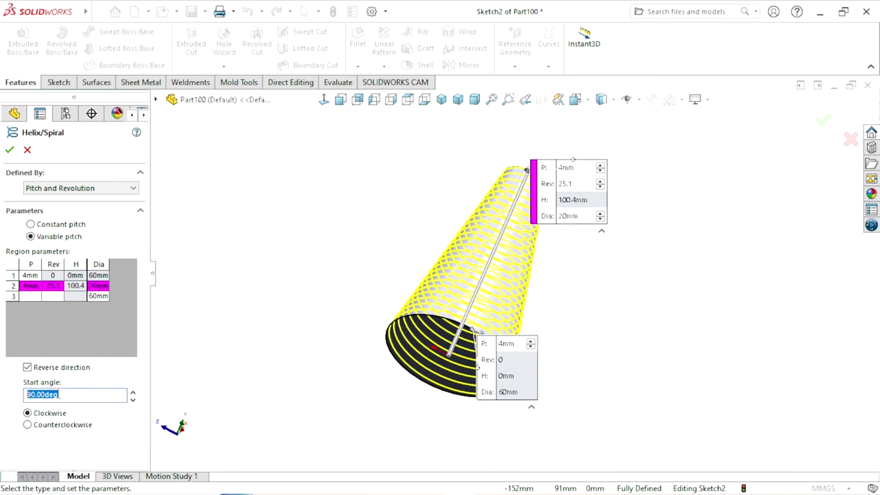
left_click(69, 394)
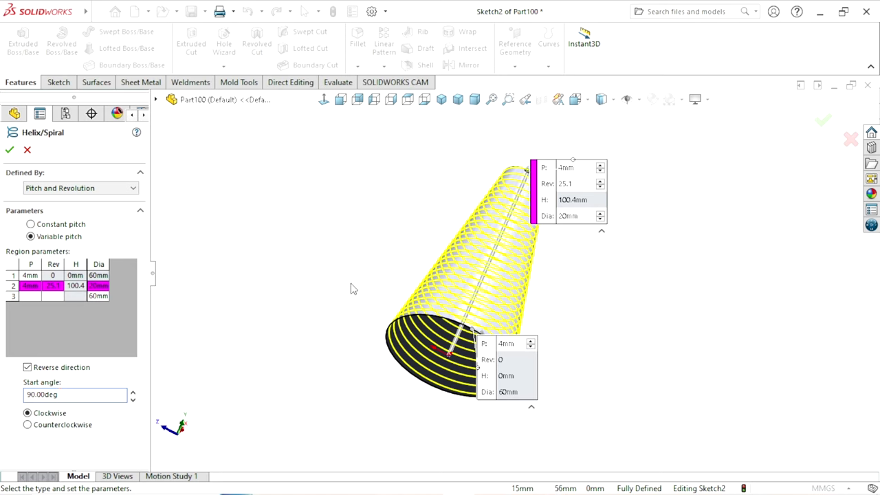
mouse_move(350, 288)
middle_mouse_down()
mouse_move(447, 367)
mouse_move(507, 300)
middle_mouse_up()
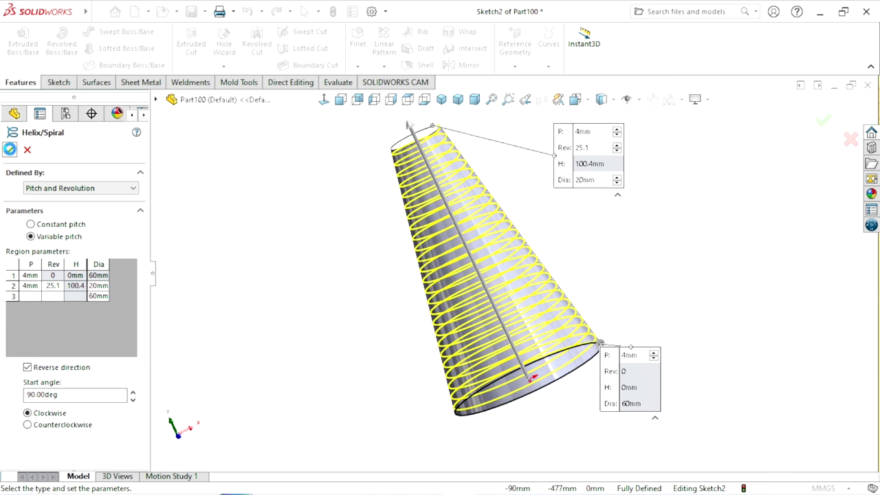
left_click(9, 149)
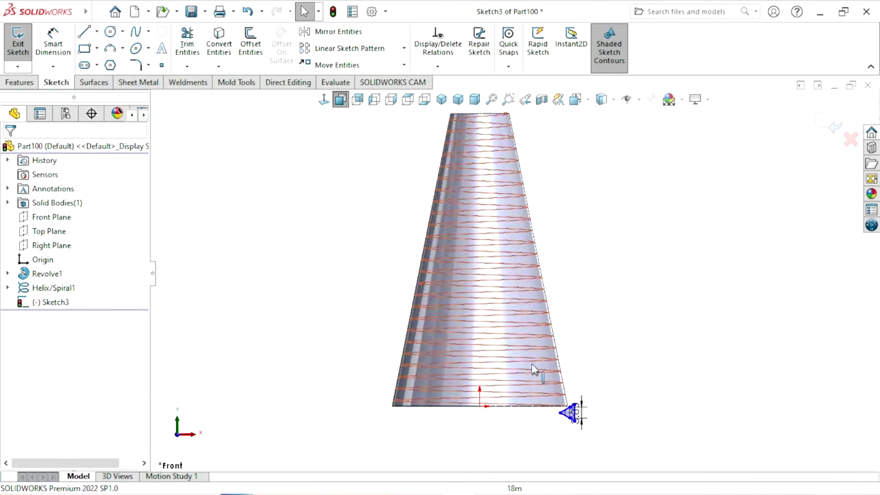
scroll(564, 433, "down", 4)
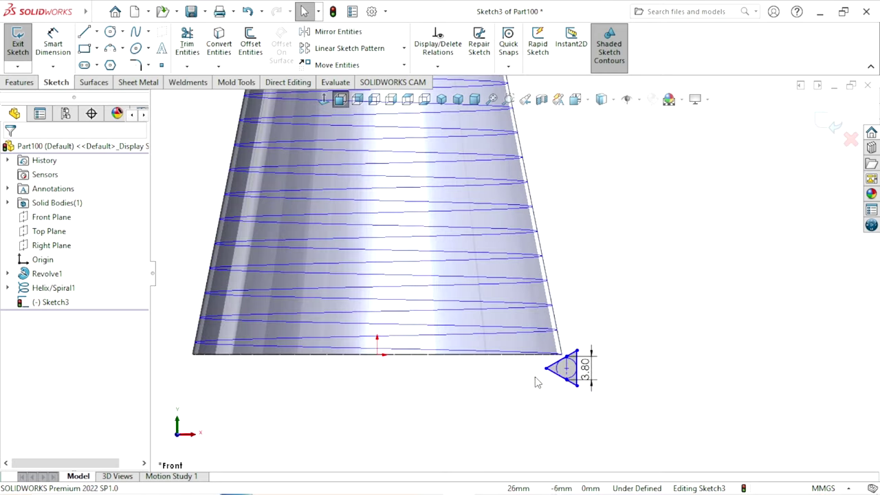
scroll(584, 397, "up", 1)
scroll(592, 395, "up", 1)
scroll(601, 364, "up", 1)
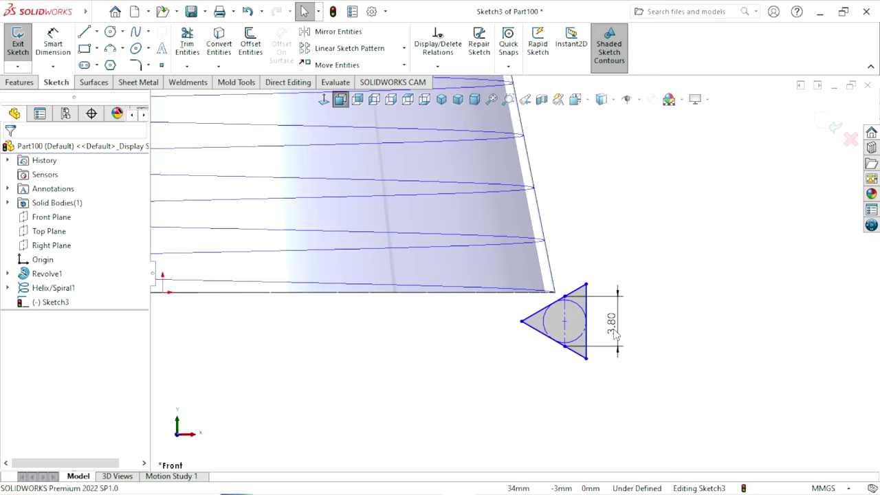
scroll(650, 333, "up", 1)
scroll(606, 321, "down", 1)
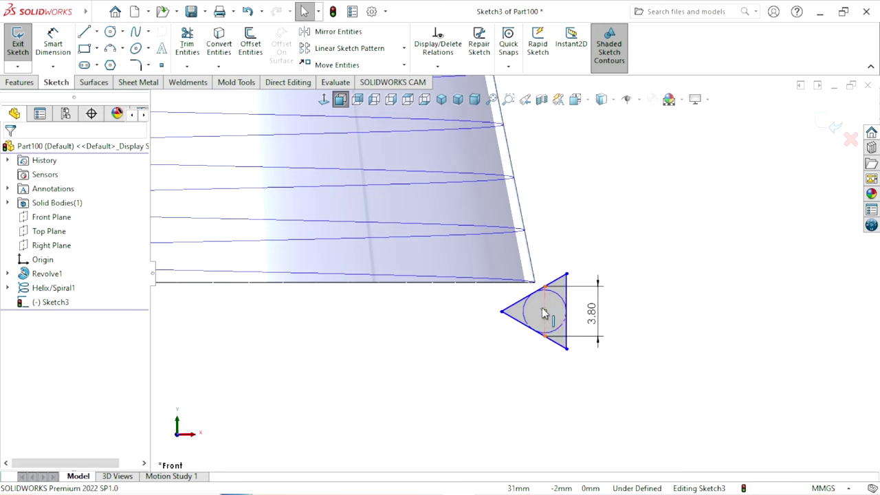
left_click(566, 309)
scroll(521, 272, "up", 1)
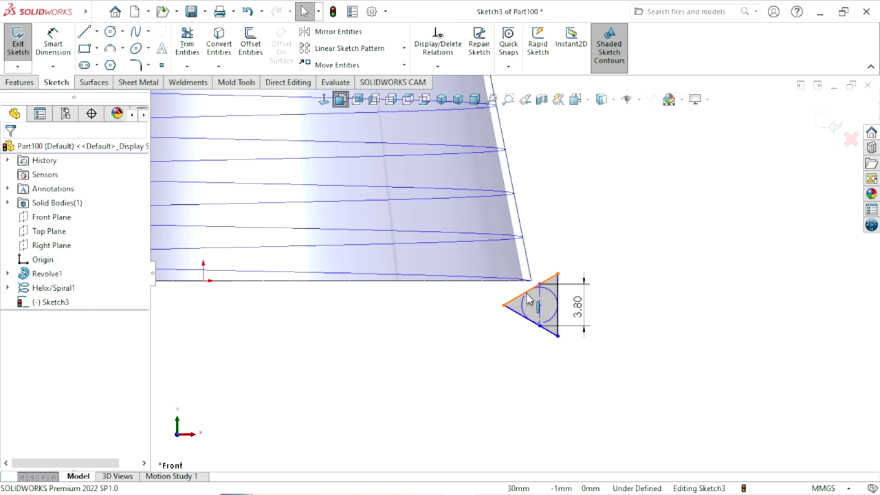
scroll(540, 305, "down", 2)
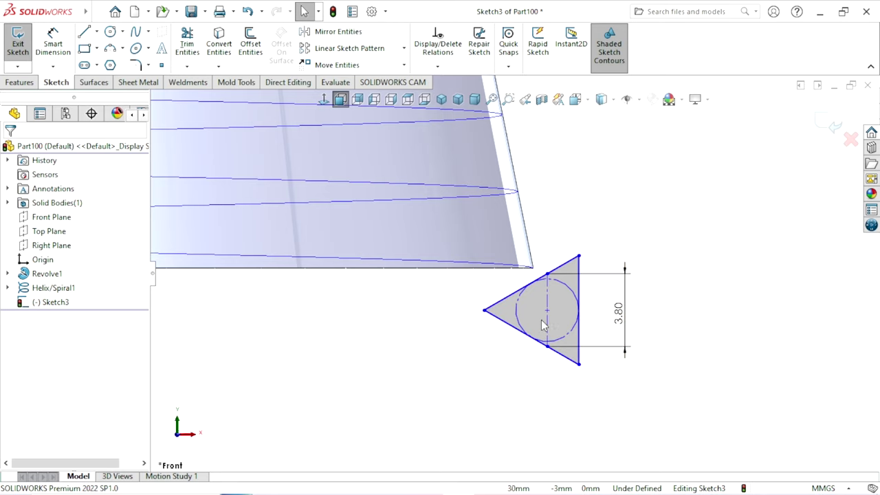
scroll(581, 341, "up", 1)
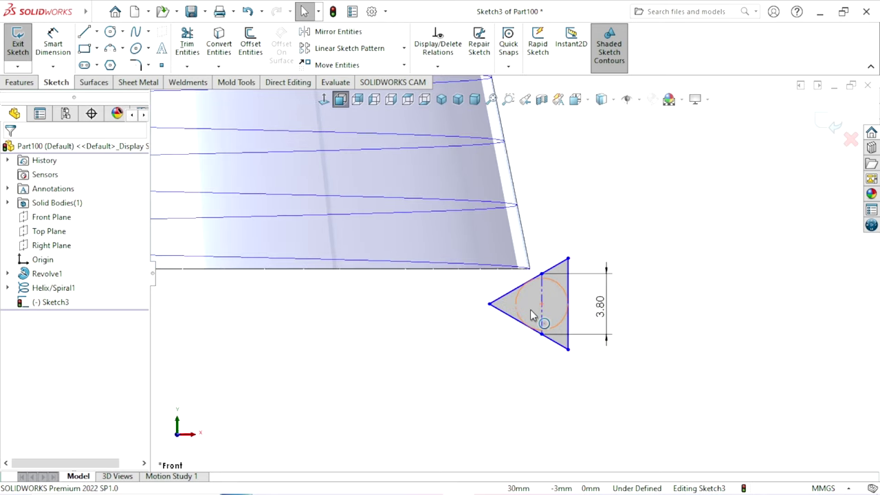
scroll(576, 307, "down", 1)
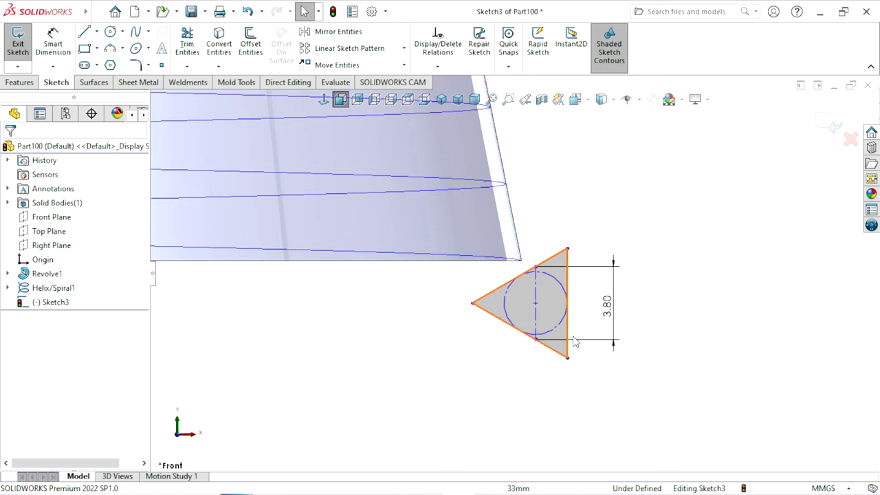
Add a Pierce relation between the profile circle's centre and the helix edge
left_click(536, 305)
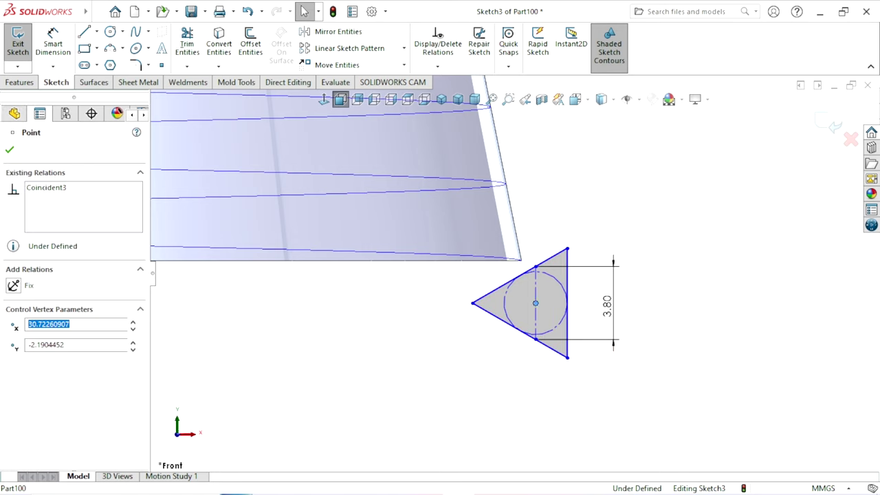
left_click(470, 260, "ctrl")
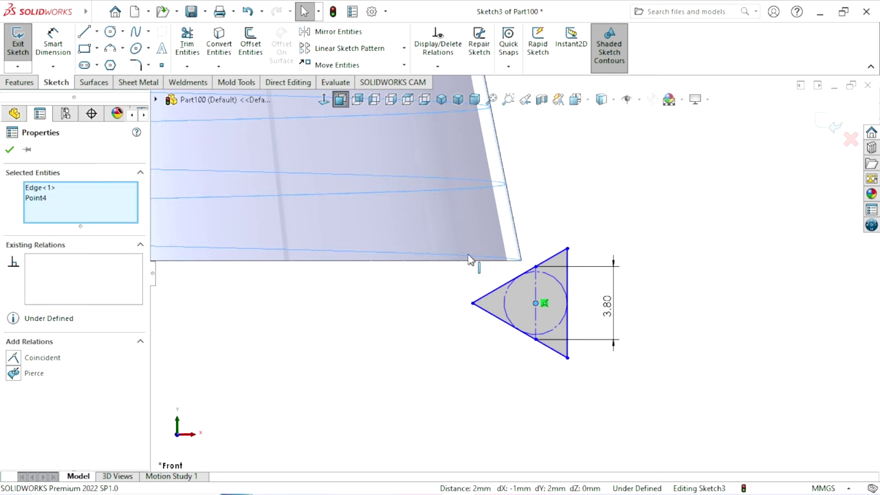
left_click(15, 373)
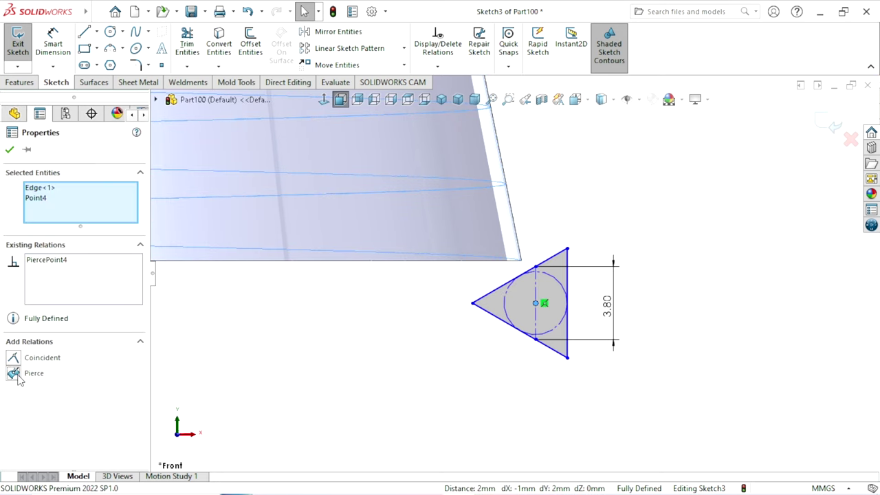
left_click(9, 152)
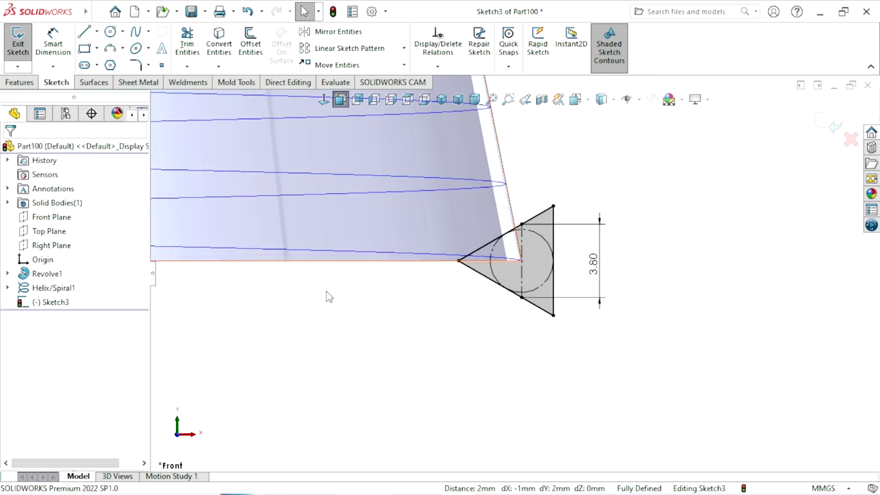
scroll(511, 279, "up", 2)
scroll(511, 279, "up", 2)
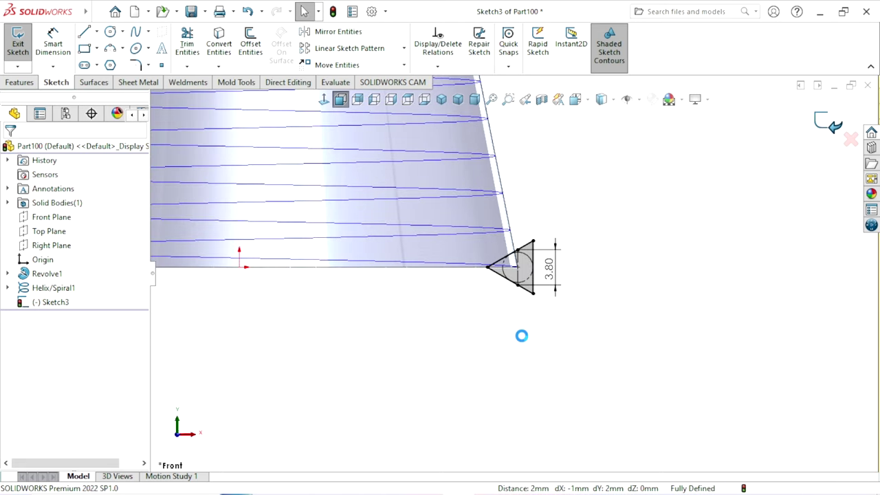
Exit the profile sketch and return to part feature editing
key("ctrl+b")
key("z")
key("z")
scroll(514, 269, "down", 2)
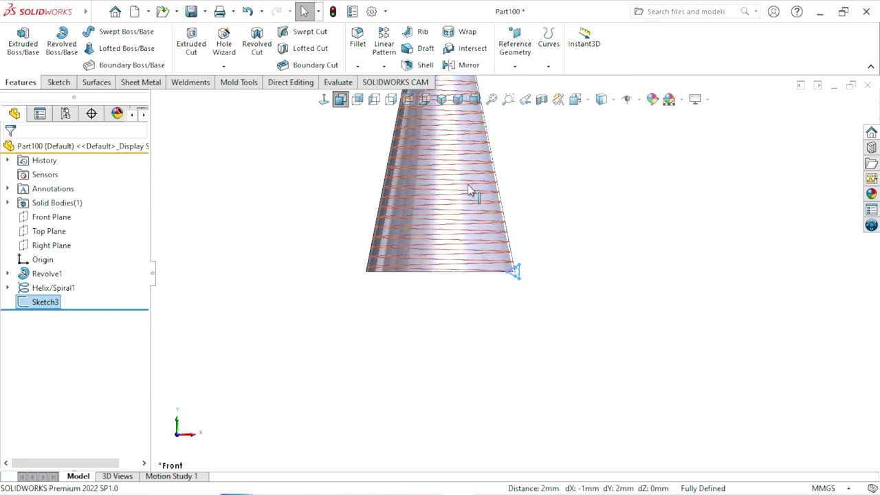
scroll(514, 269, "up", 3)
scroll(519, 297, "down", 1)
scroll(519, 296, "down", 1)
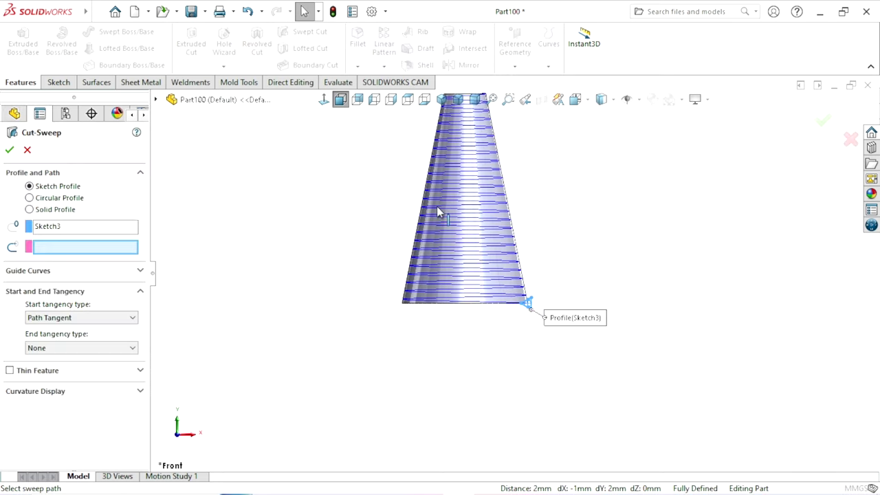
scroll(522, 302, "down", 3)
scroll(516, 305, "down", 2)
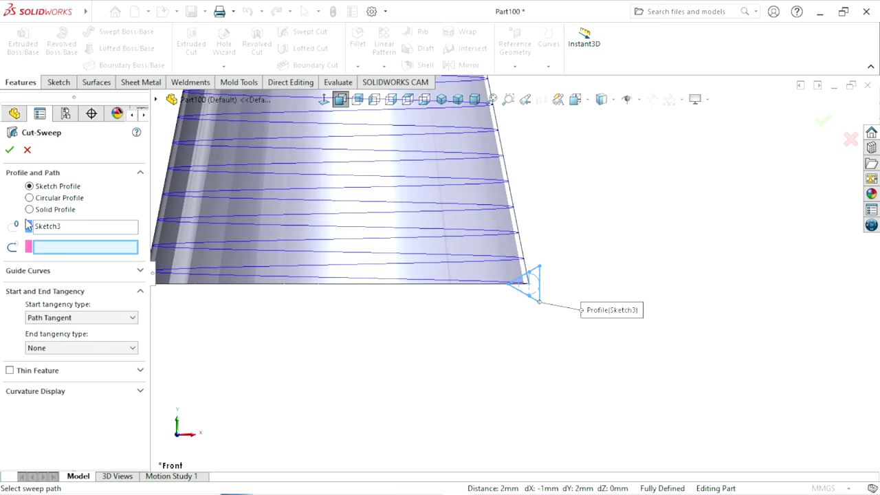
Swept-cut Sketch3 as profile along Helix/Spiral1 as path, creating Cut-Sweep1
left_click(52, 231)
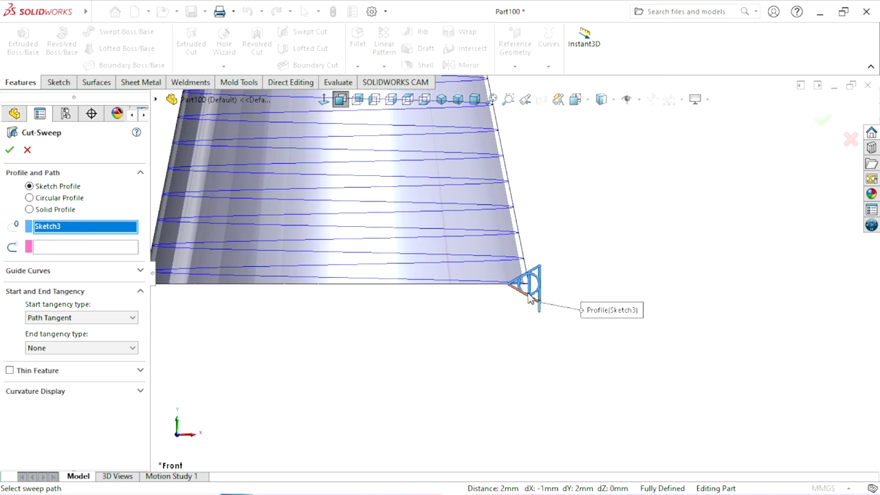
left_click(67, 249)
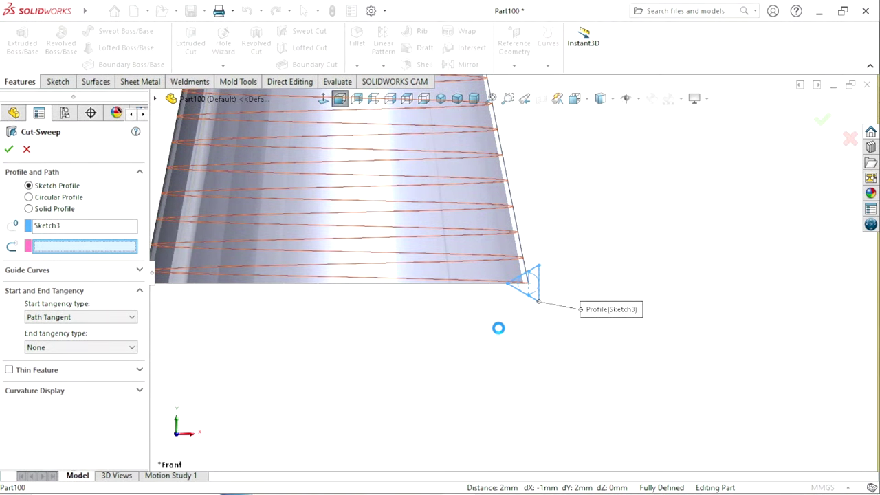
scroll(514, 334, "up", 5)
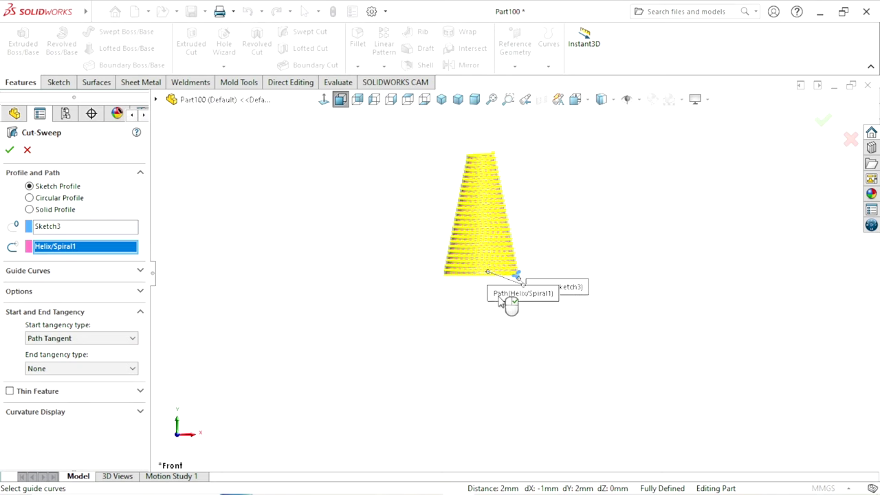
scroll(505, 225, "down", 2)
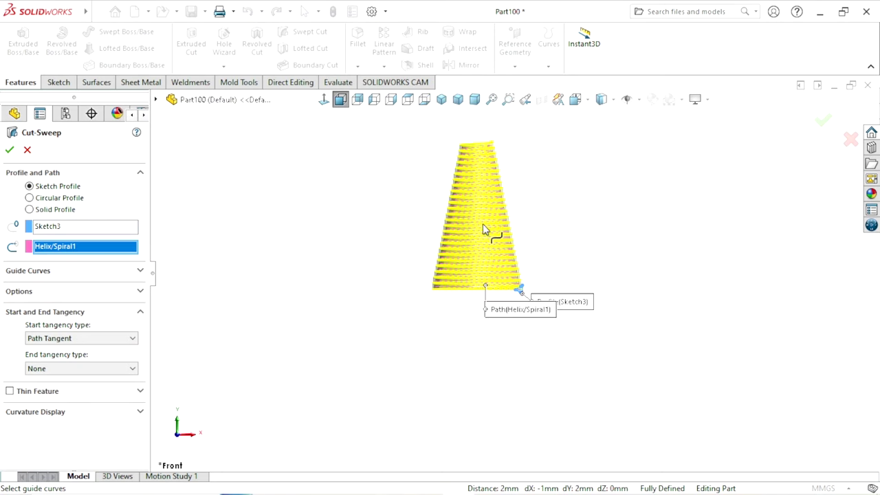
scroll(483, 210, "down", 3)
scroll(481, 233, "up", 2)
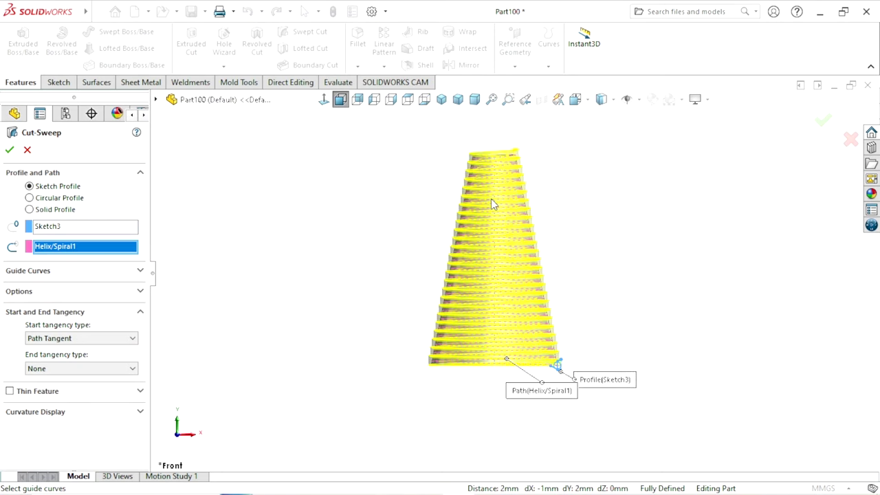
left_click(10, 150)
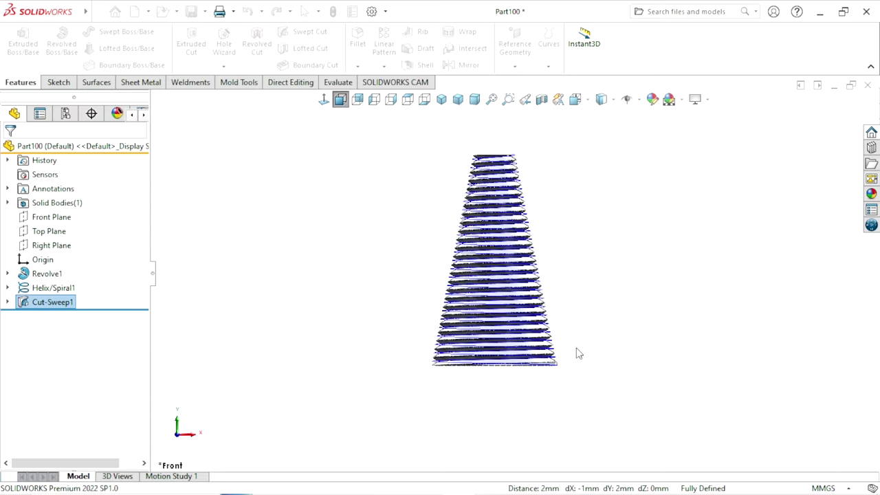
Clear the selection and hide the Helix/Spiral1 curve
left_click(568, 354)
scroll(524, 289, "down", 3)
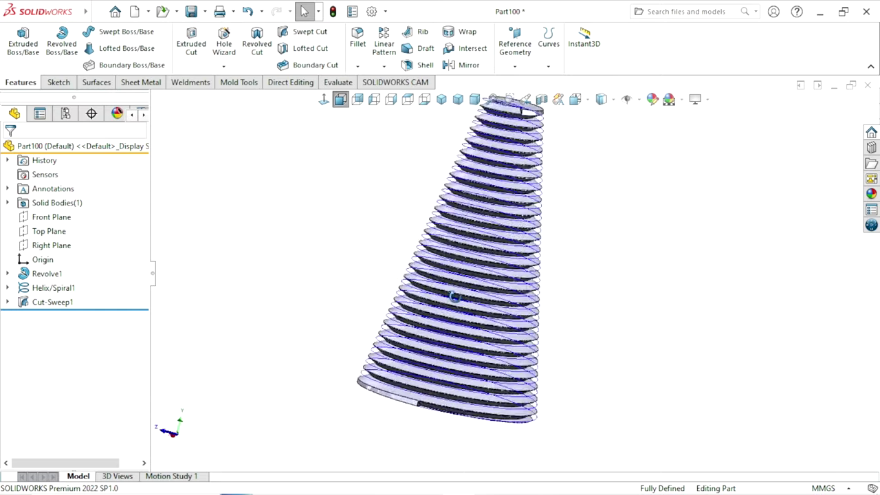
middle_click_drag(558, 305, 504, 362)
scroll(459, 307, "down", 3)
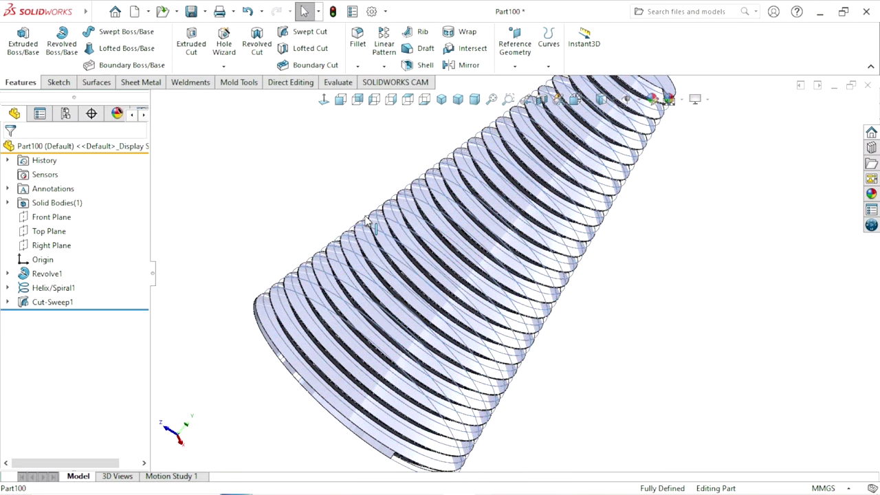
left_click(367, 220)
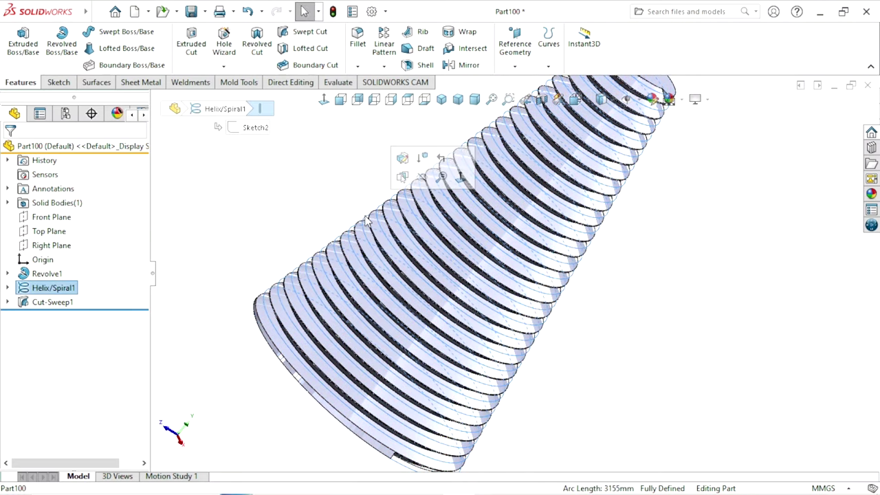
left_click(421, 180)
Orbit and tilt the threaded cone to inspect the helical groove
scroll(516, 275, "up", 3)
mouse_move(501, 318)
middle_mouse_down()
mouse_move(676, 225)
mouse_move(589, 245)
mouse_move(581, 357)
middle_mouse_up()
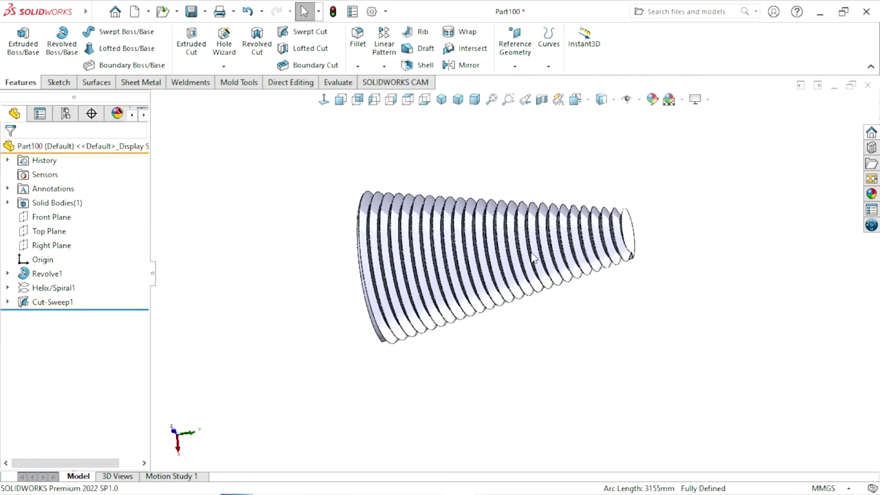
mouse_move(532, 258)
middle_mouse_down()
mouse_move(599, 294)
mouse_move(603, 385)
middle_mouse_up()
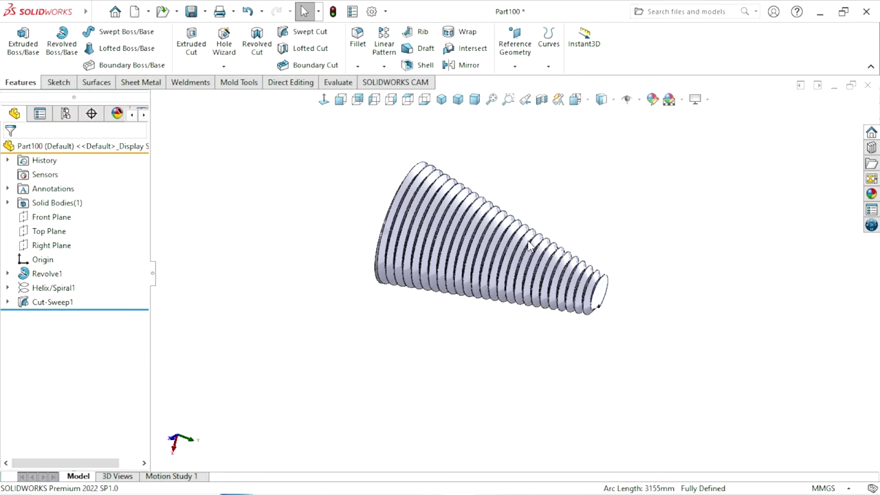
scroll(529, 244, "down", 2)
mouse_move(614, 334)
middle_mouse_down()
mouse_move(648, 320)
mouse_move(609, 334)
mouse_move(610, 358)
mouse_move(638, 298)
mouse_move(605, 353)
middle_mouse_up()
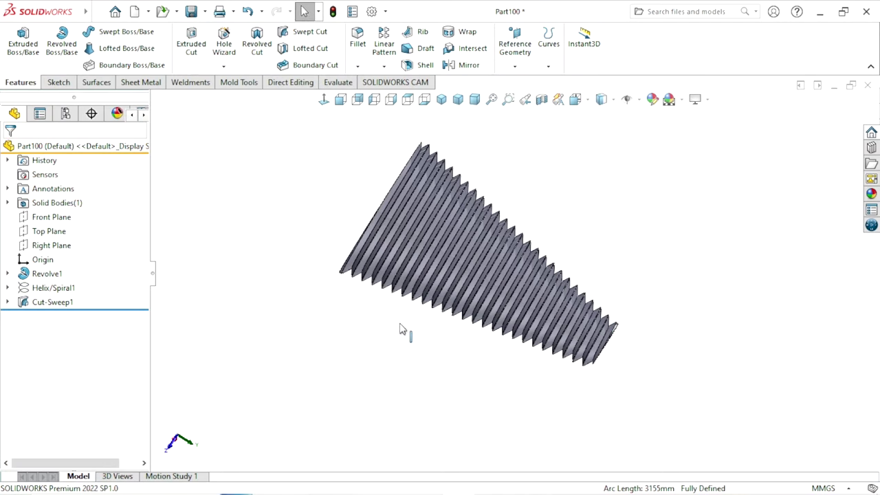
mouse_move(628, 379)
middle_mouse_down()
mouse_move(570, 420)
mouse_move(564, 375)
middle_mouse_up()
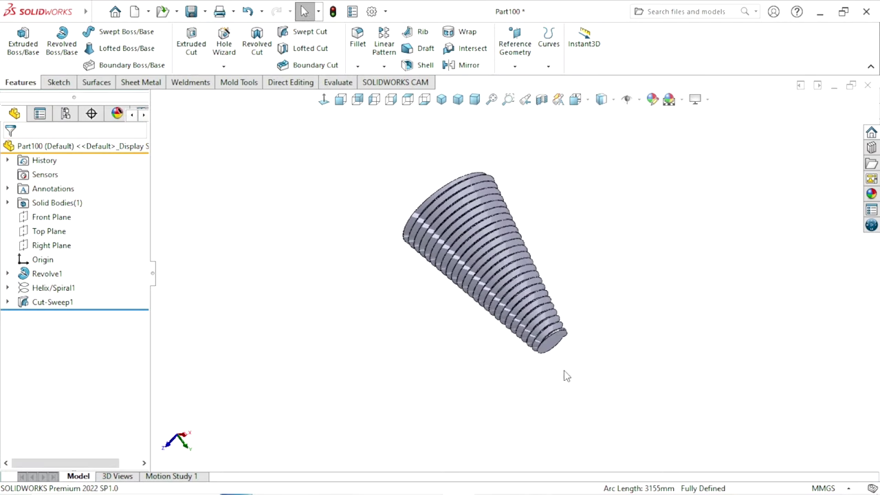
scroll(550, 302, "down", 2)
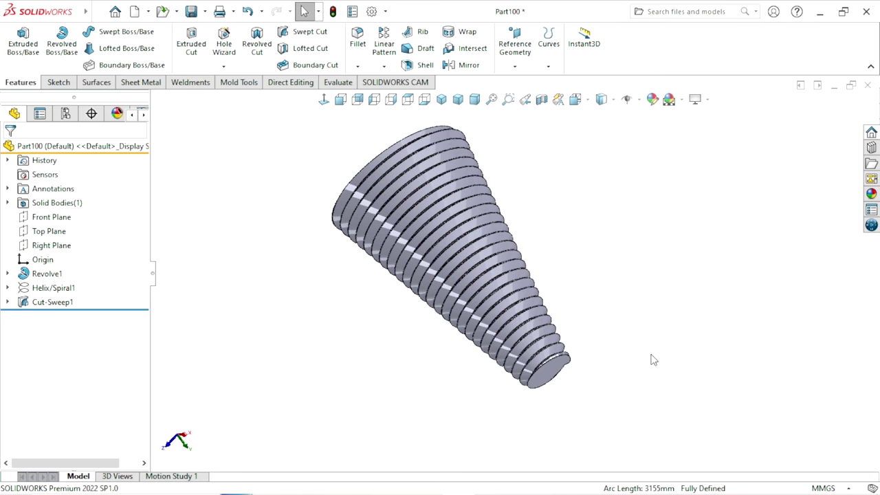